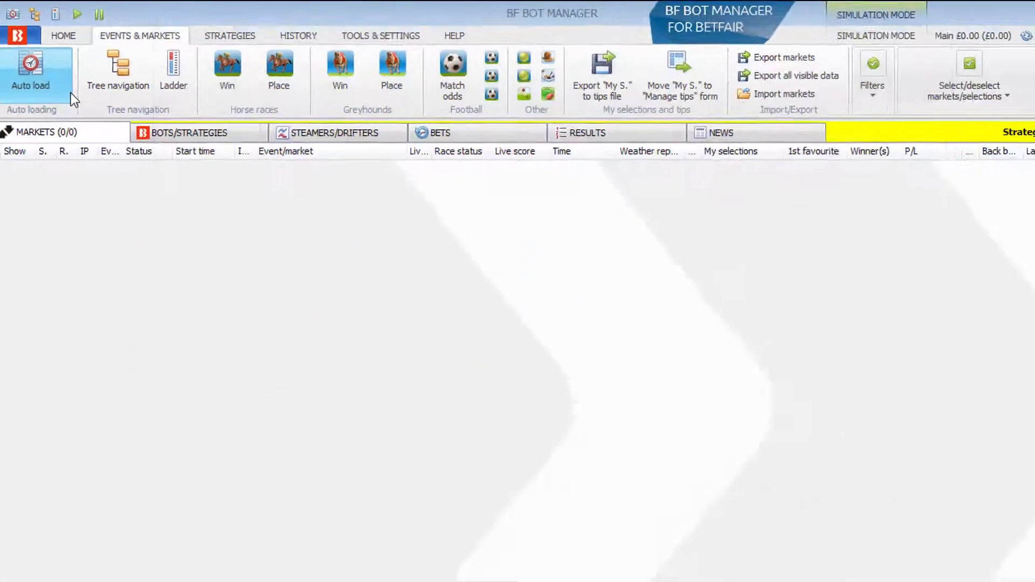
# Add a new auto load setting and name it "UK Win Markets"
pyautogui.click(233, 301)
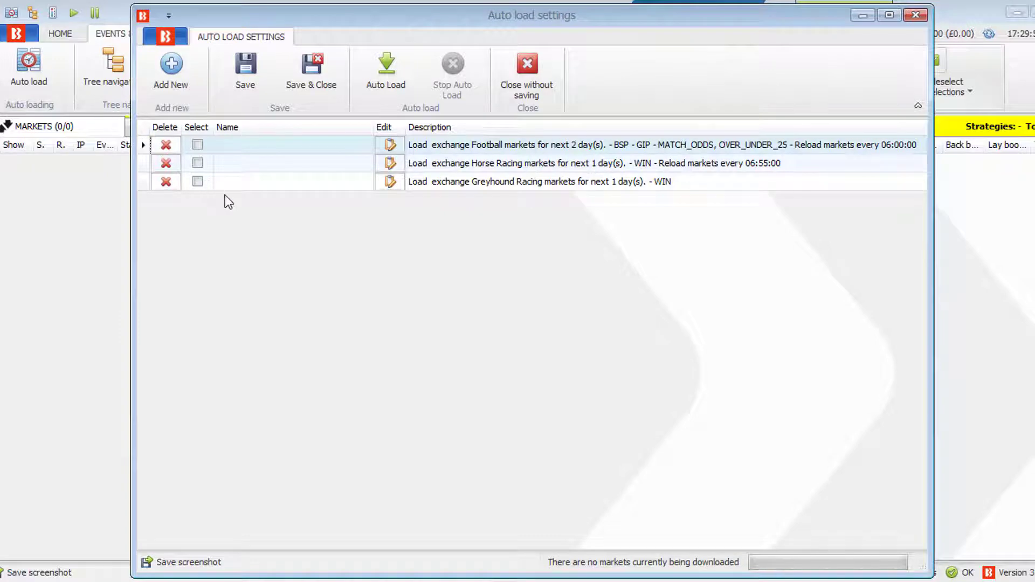
pyautogui.click(192, 96)
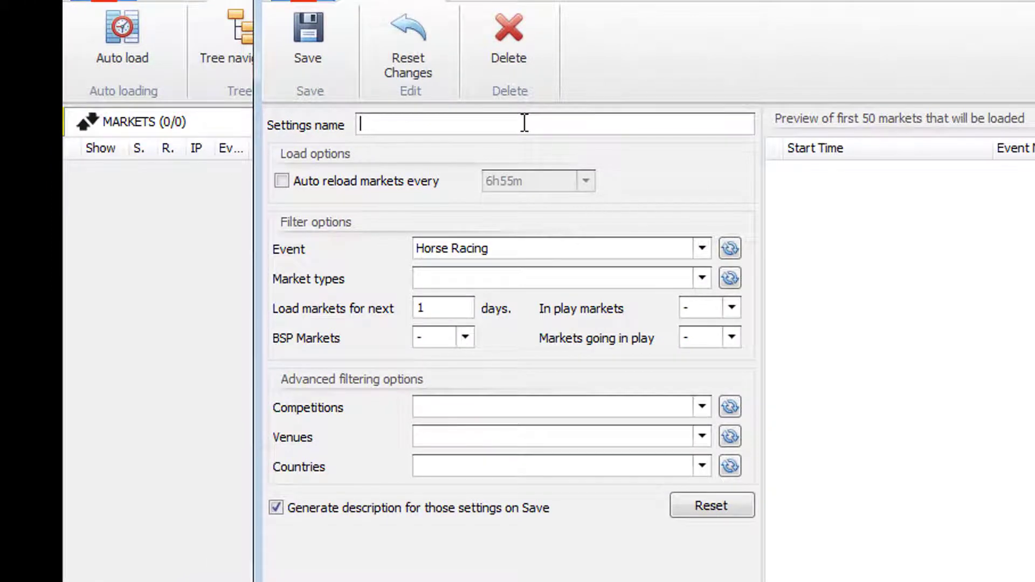
pyautogui.write('UK Win Markets')
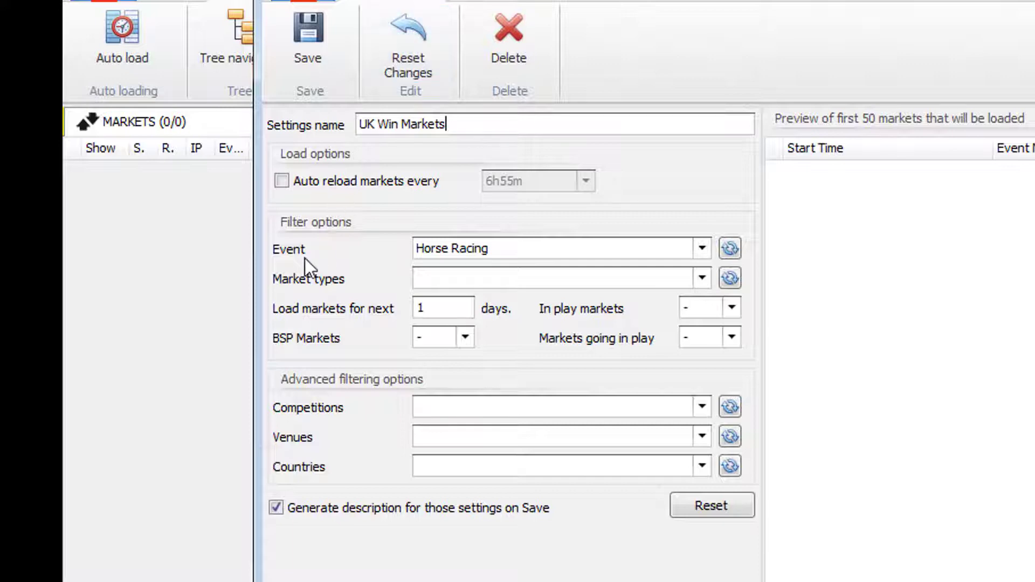
# Keep Horse Racing as the event, refresh the market types list and select only WIN
pyautogui.click(489, 245)
pyautogui.click(491, 245)
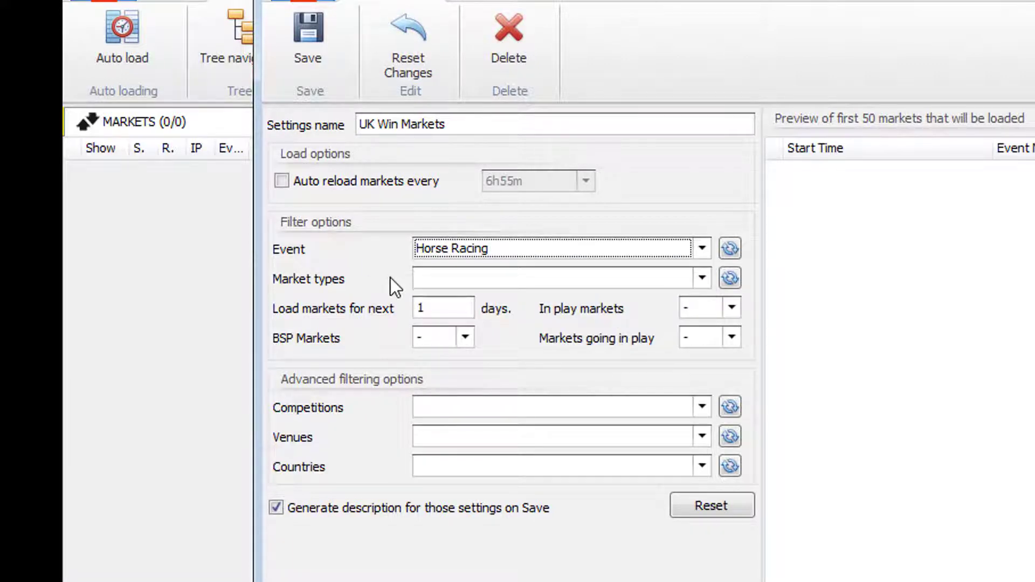
pyautogui.click(698, 277)
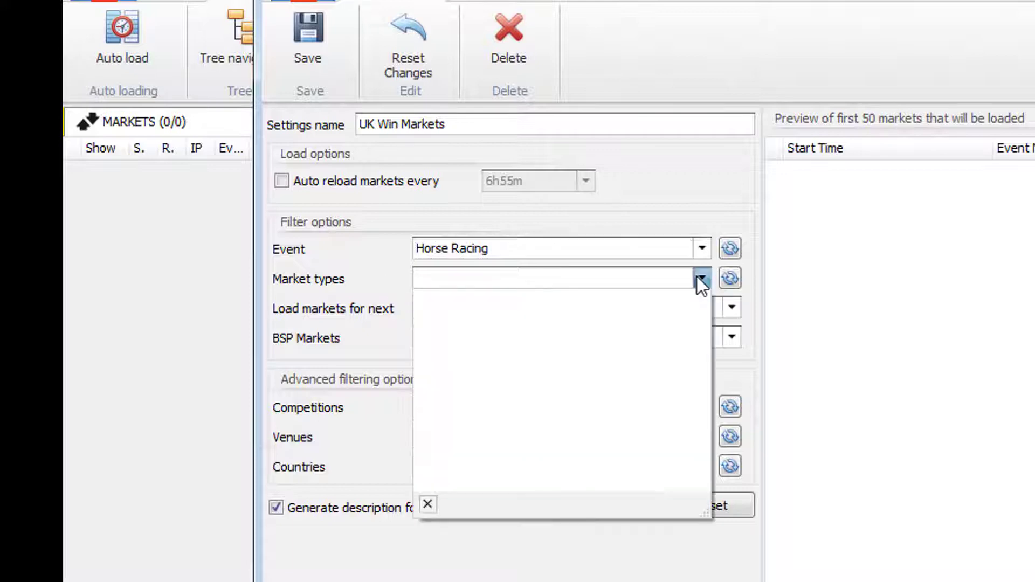
pyautogui.click(697, 277)
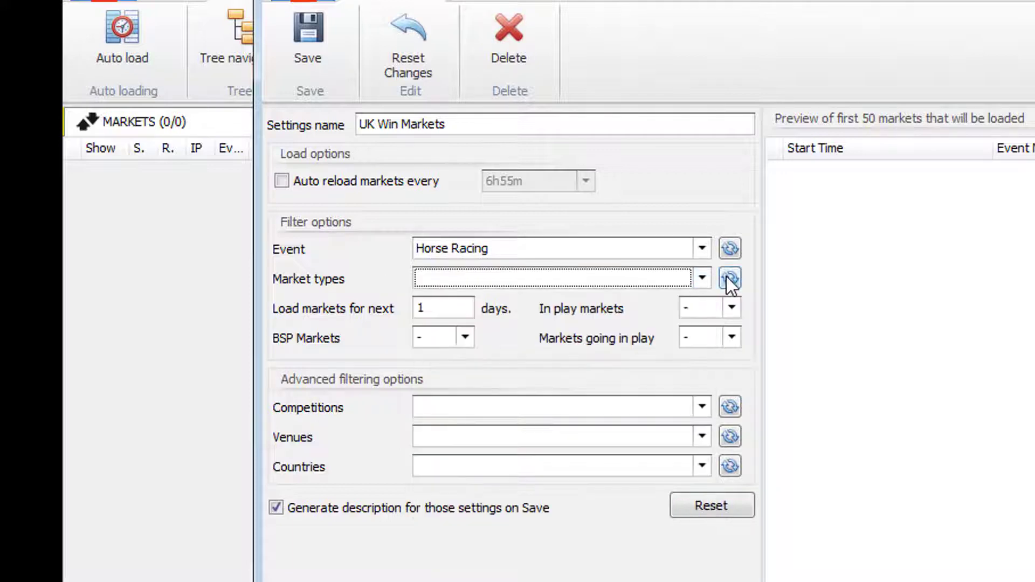
pyautogui.click(729, 277)
pyautogui.click(709, 275)
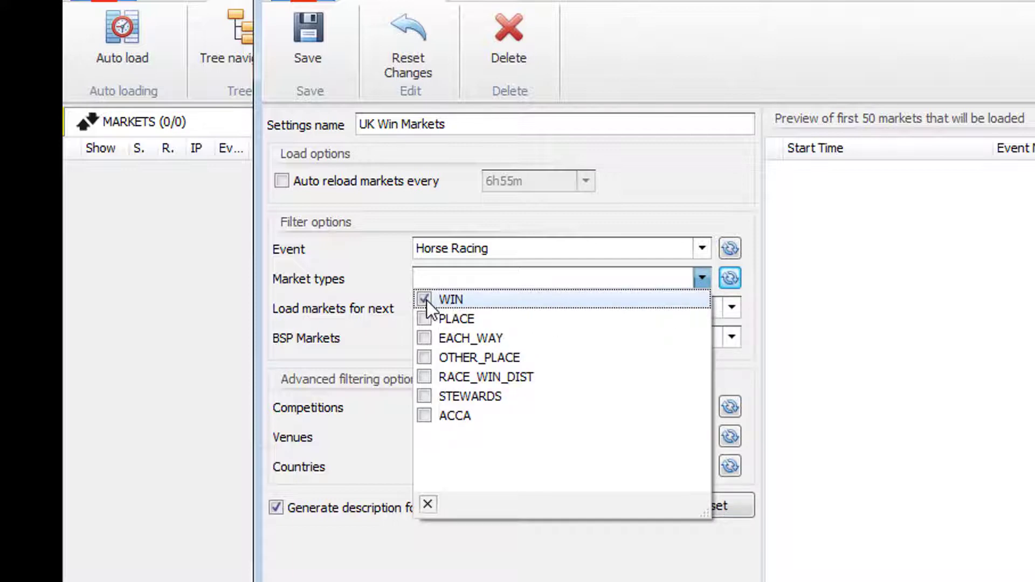
pyautogui.click(390, 460)
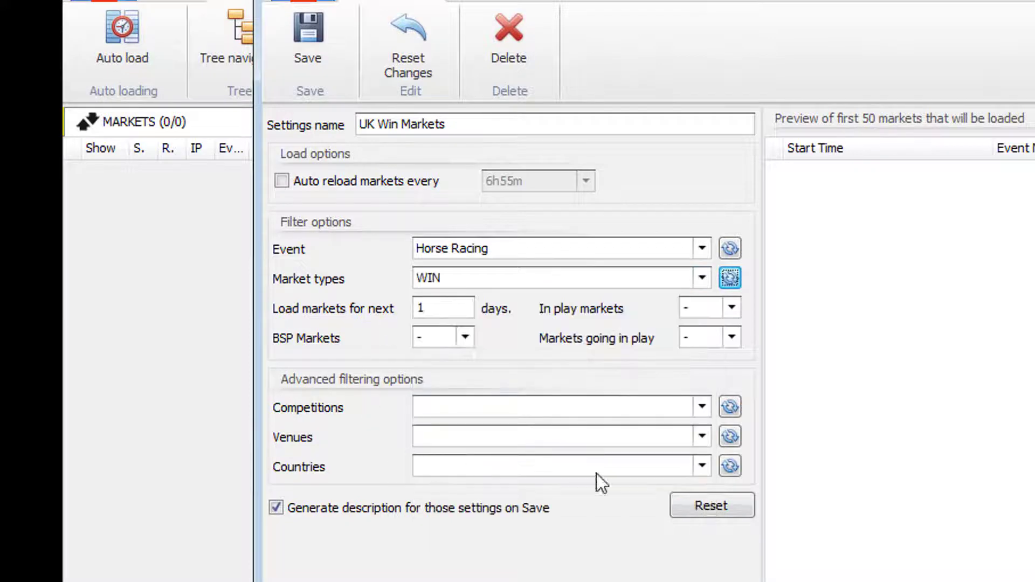
# Refresh the countries list and limit the markets to GB
pyautogui.click(707, 461)
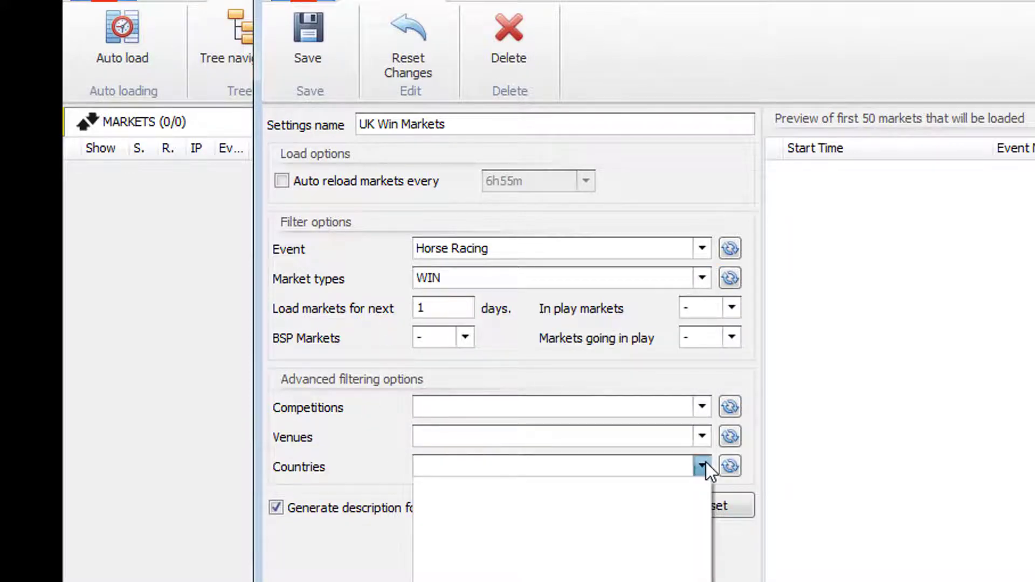
pyautogui.click(707, 461)
pyautogui.click(726, 467)
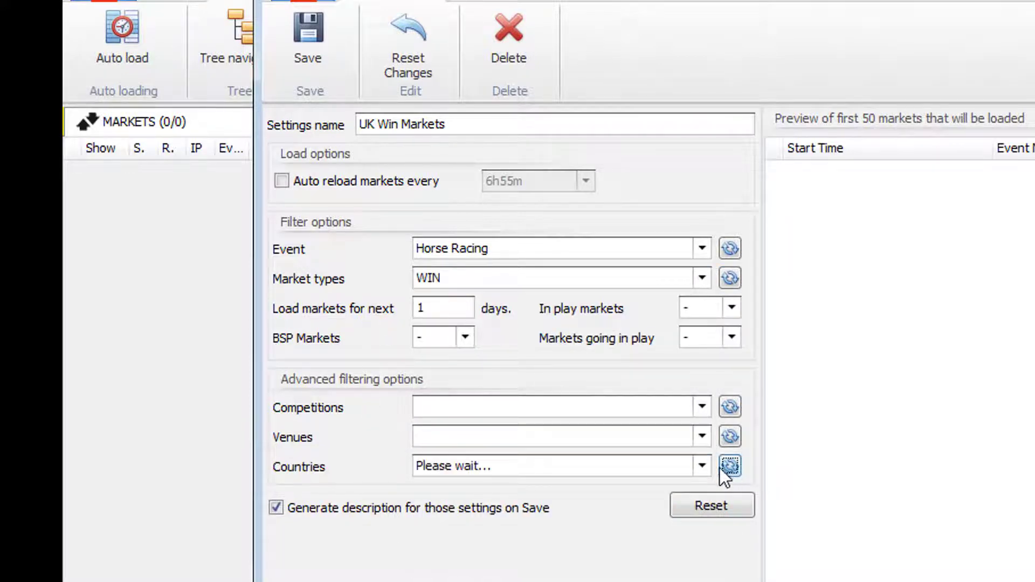
pyautogui.click(706, 465)
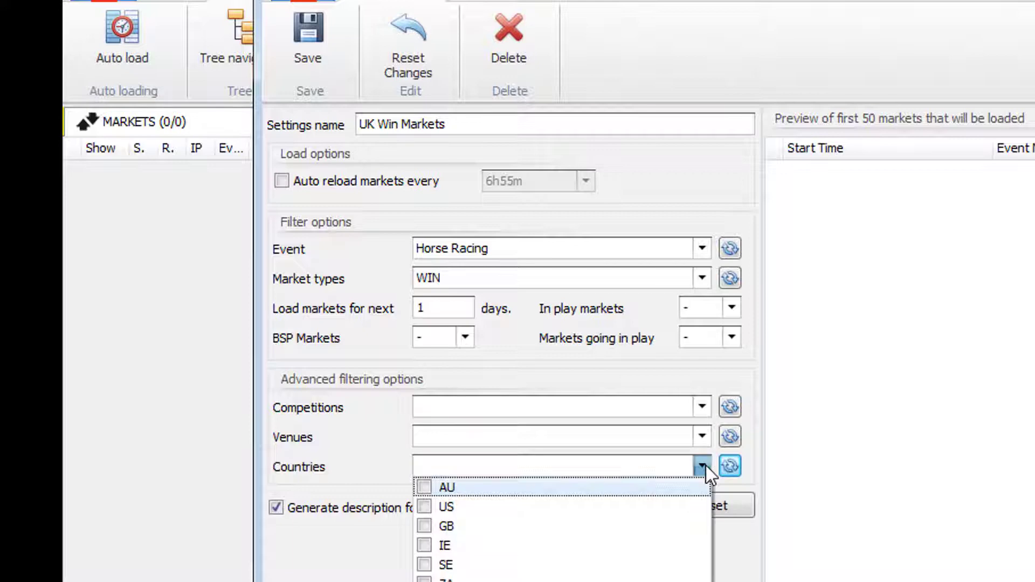
pyautogui.click(423, 526)
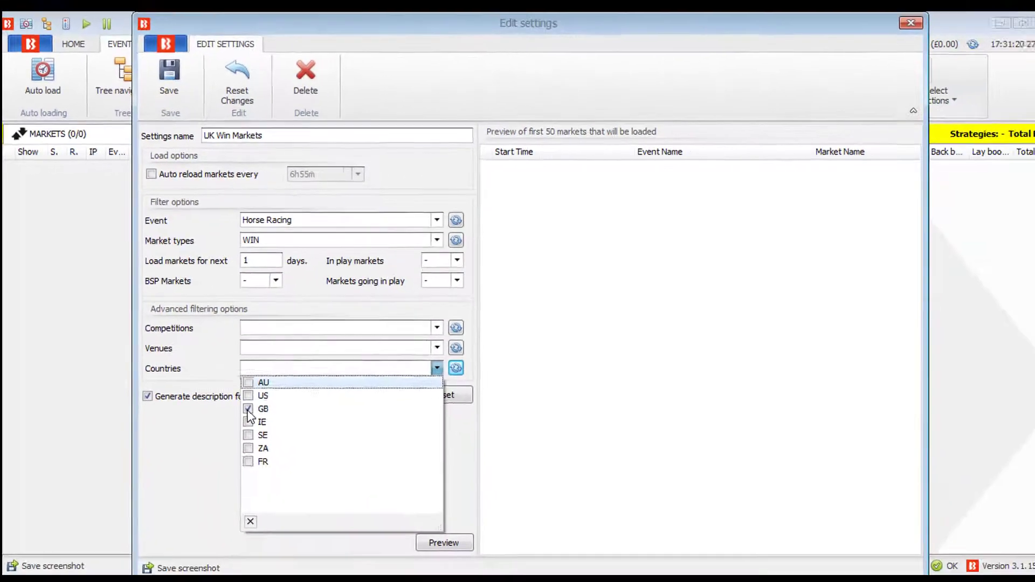
pyautogui.click(648, 581)
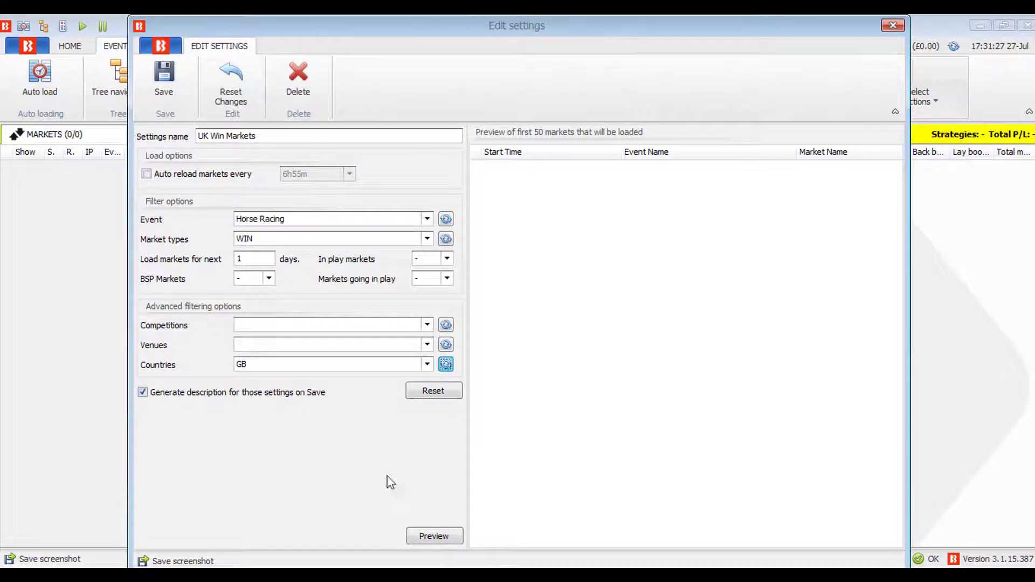
# Generate a preview of the markets to load and look through their start times and event names
pyautogui.click(441, 537)
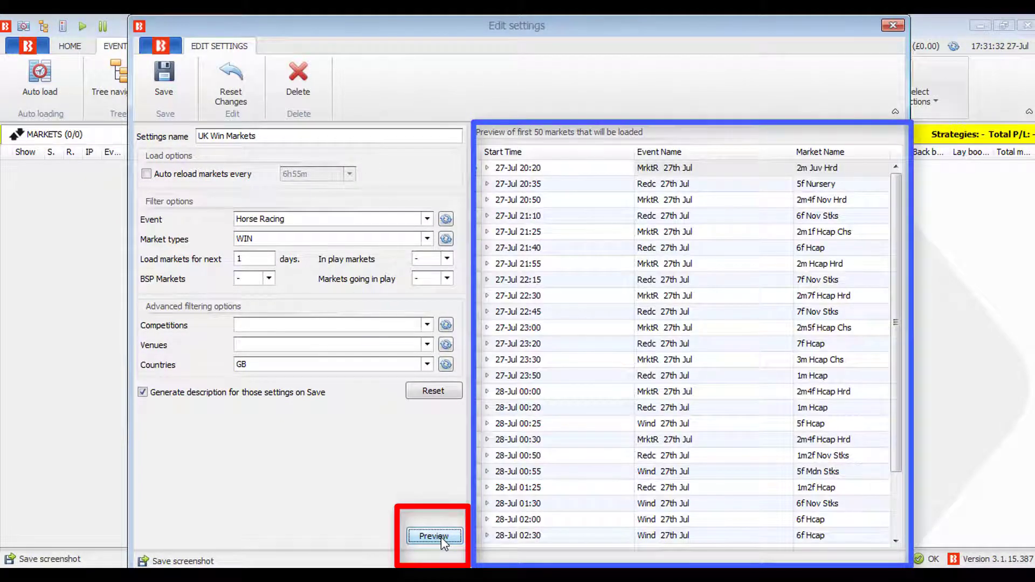
pyautogui.scroll(-2, 642, 238)
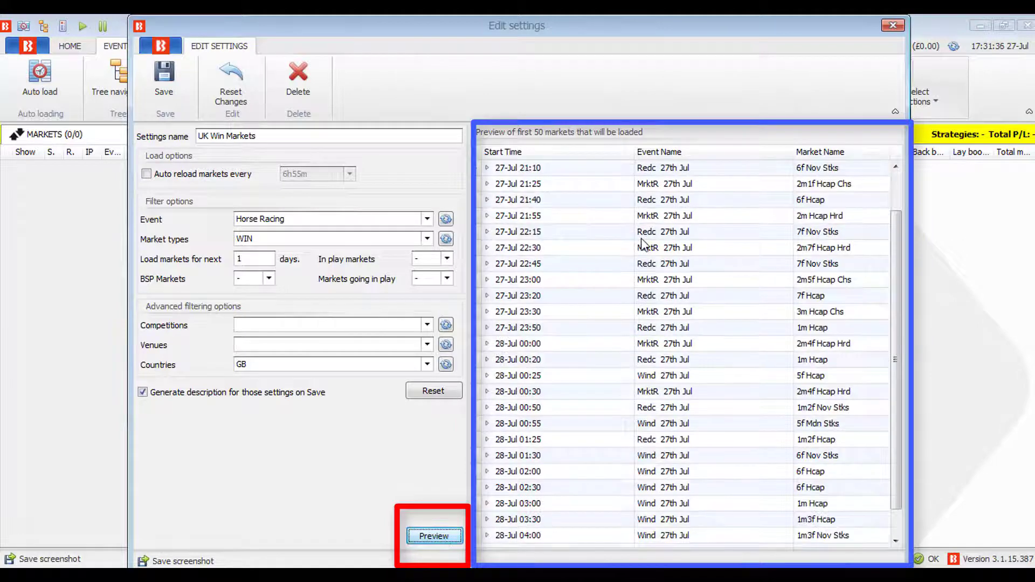
pyautogui.scroll(2, 642, 242)
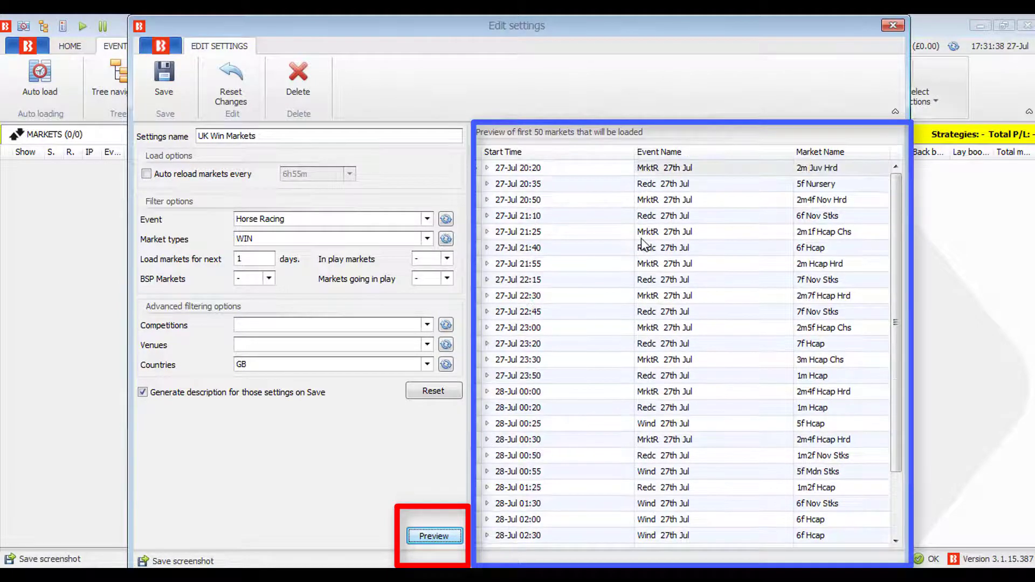
pyautogui.scroll(-2, 643, 245)
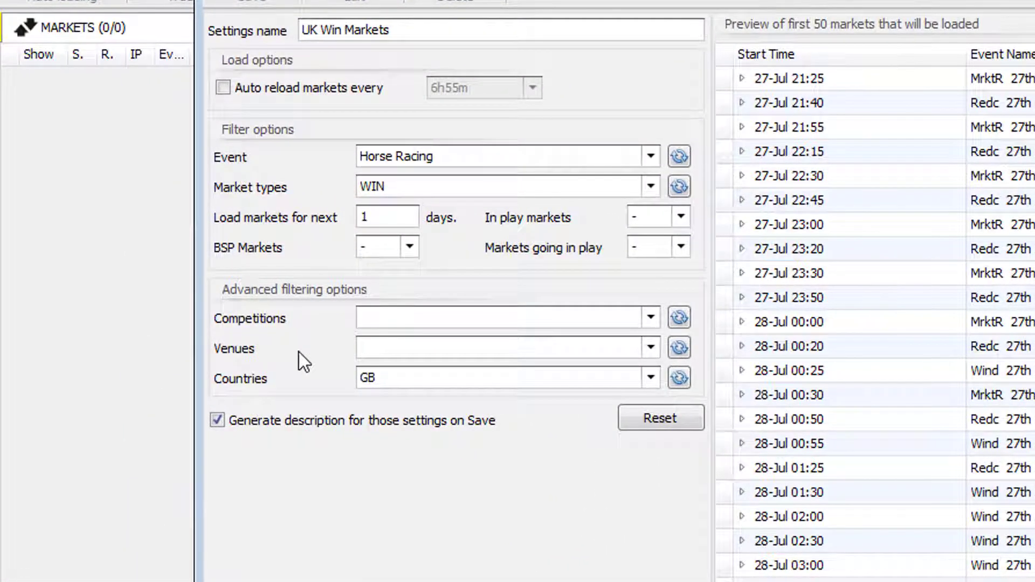
# Refresh the venues list, try the Redcar, Market Rasen and Windsor venues, and clear that selection
pyautogui.click(648, 347)
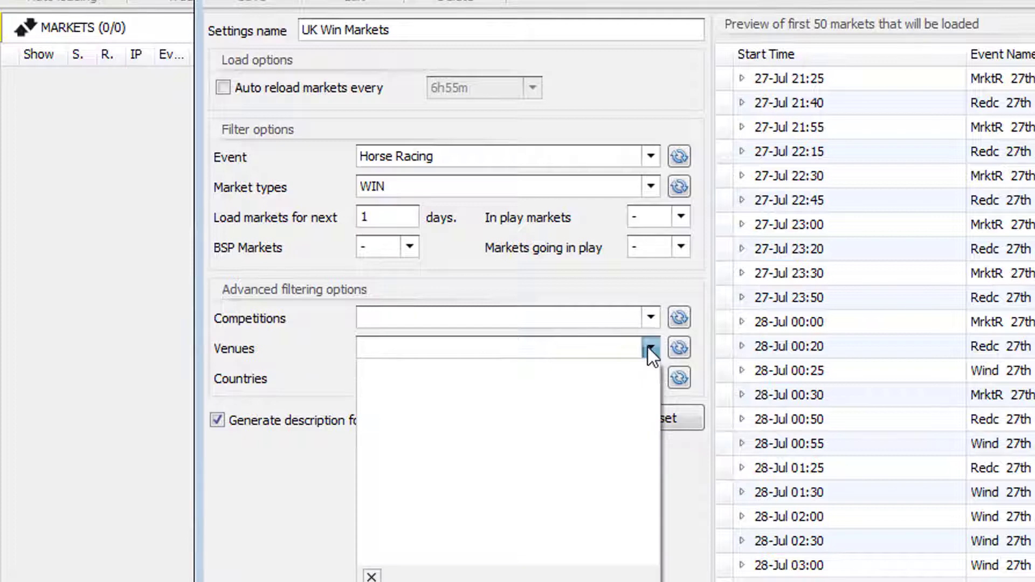
pyautogui.click(648, 347)
pyautogui.click(680, 349)
pyautogui.click(649, 346)
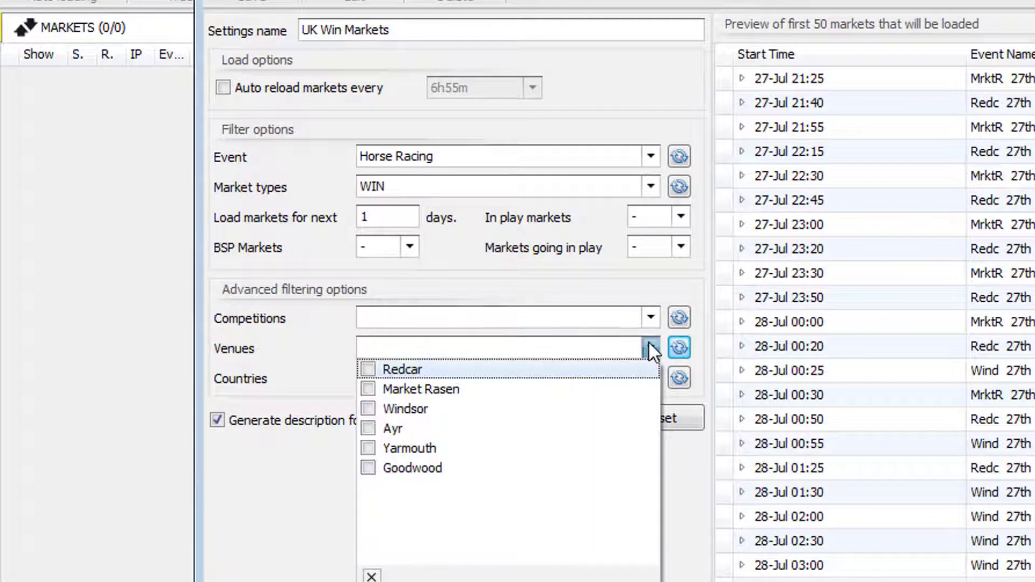
pyautogui.click(376, 370)
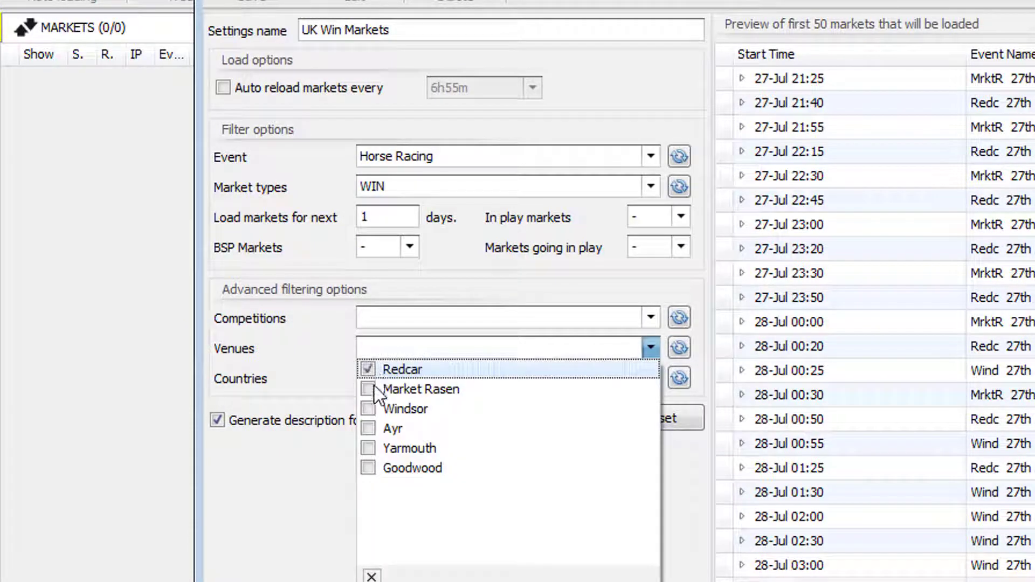
pyautogui.click(375, 389)
pyautogui.click(377, 408)
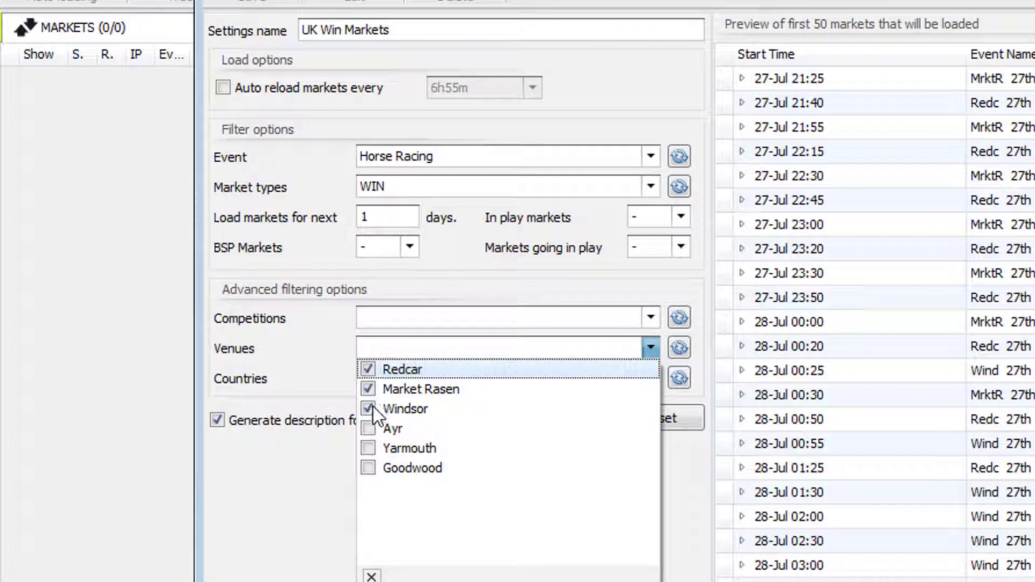
pyautogui.click(412, 356)
pyautogui.click(655, 346)
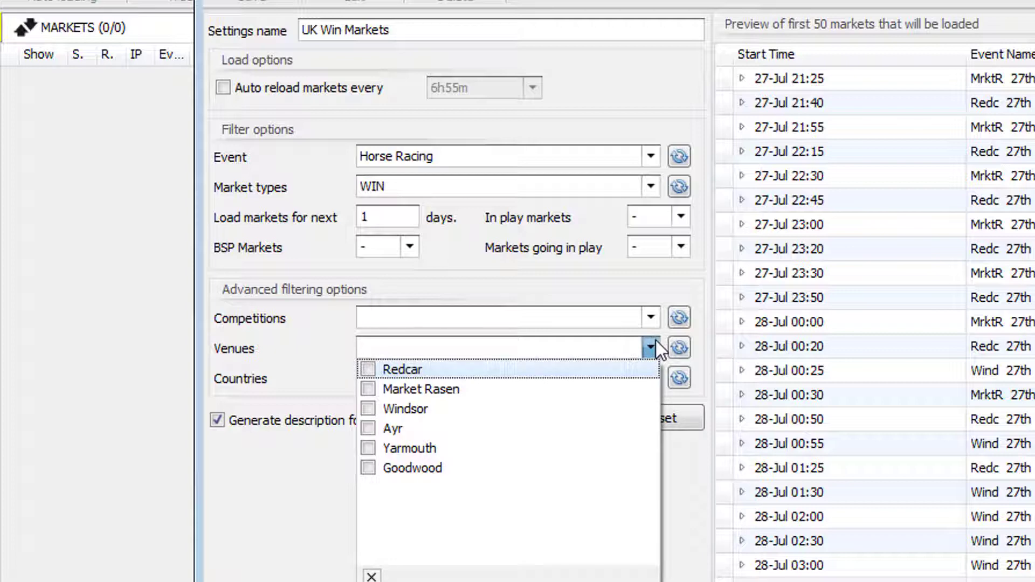
pyautogui.click(655, 340)
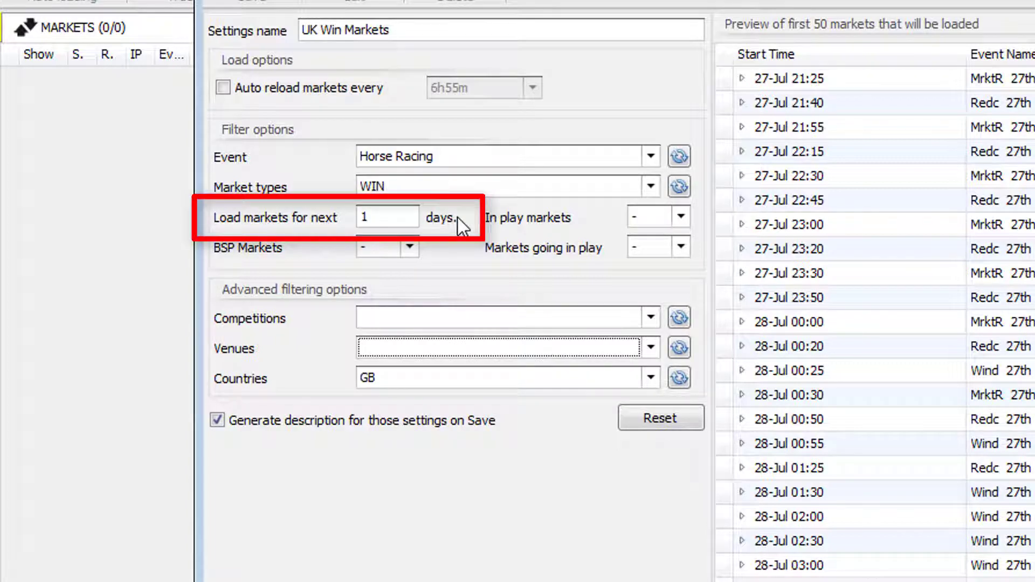
# Set the markets to load for the next 5 days, and refresh and review the venues list
pyautogui.moveTo(415, 218); pyautogui.dragTo(344, 217)
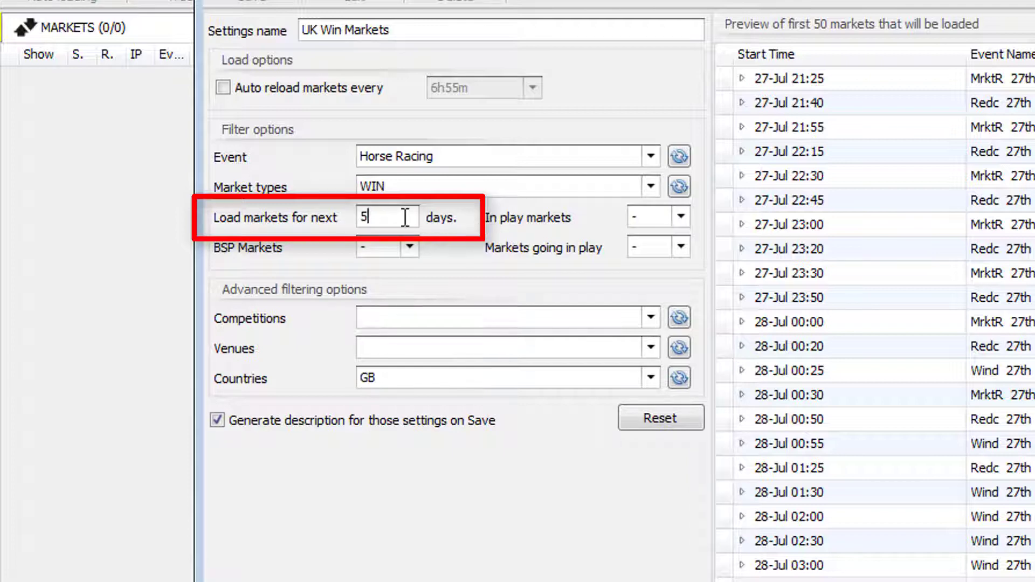
pyautogui.click(680, 349)
pyautogui.click(654, 345)
pyautogui.click(656, 342)
pyautogui.click(656, 342)
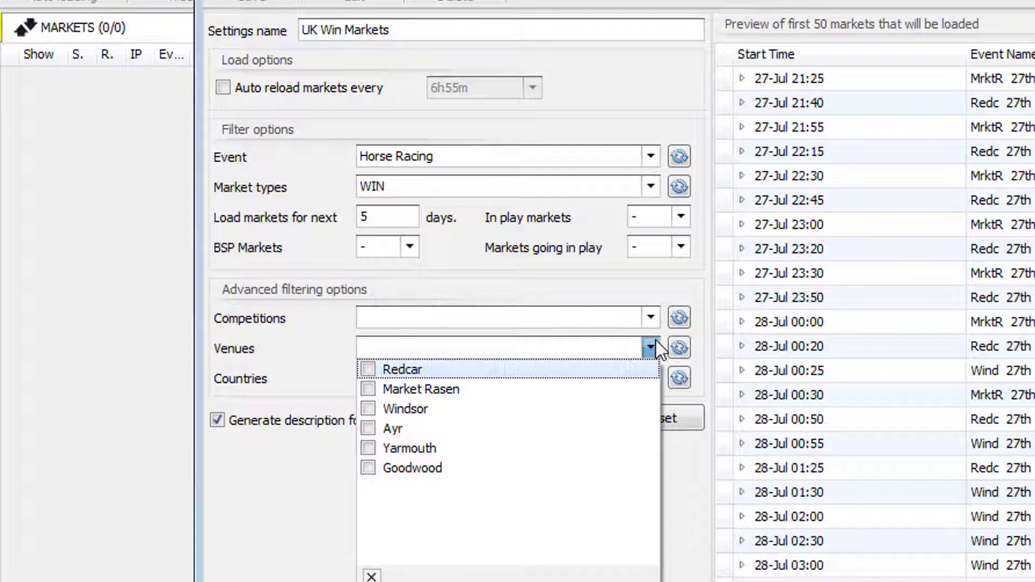
pyautogui.click(656, 340)
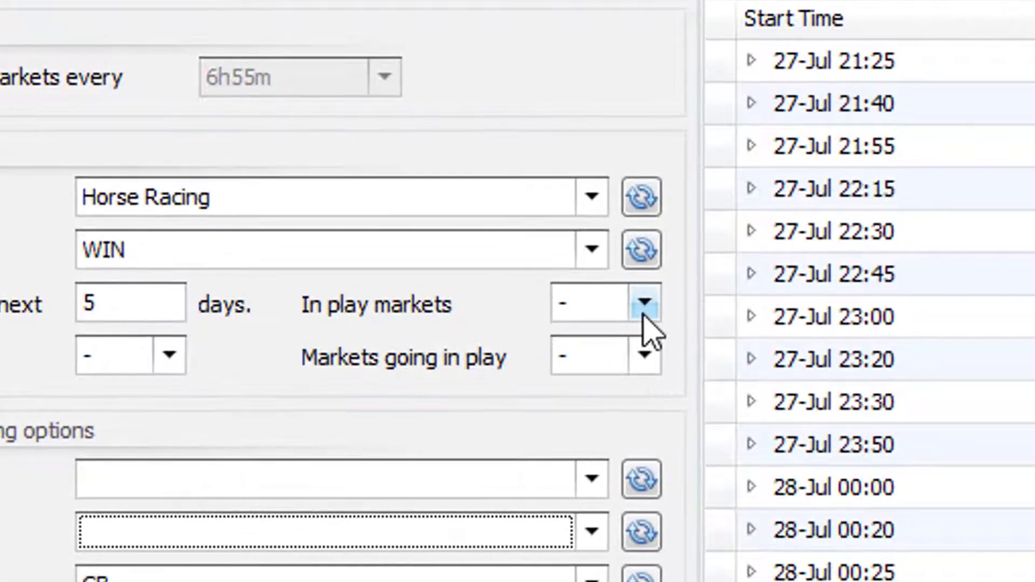
# Try the Yes filter for in play markets and reset it to "-"
pyautogui.click(671, 242)
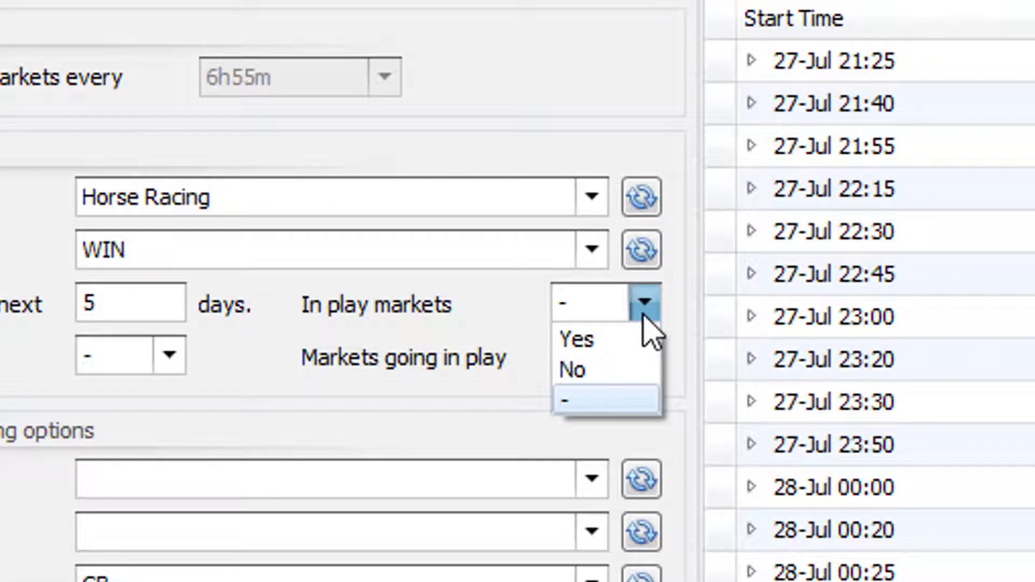
pyautogui.click(638, 343)
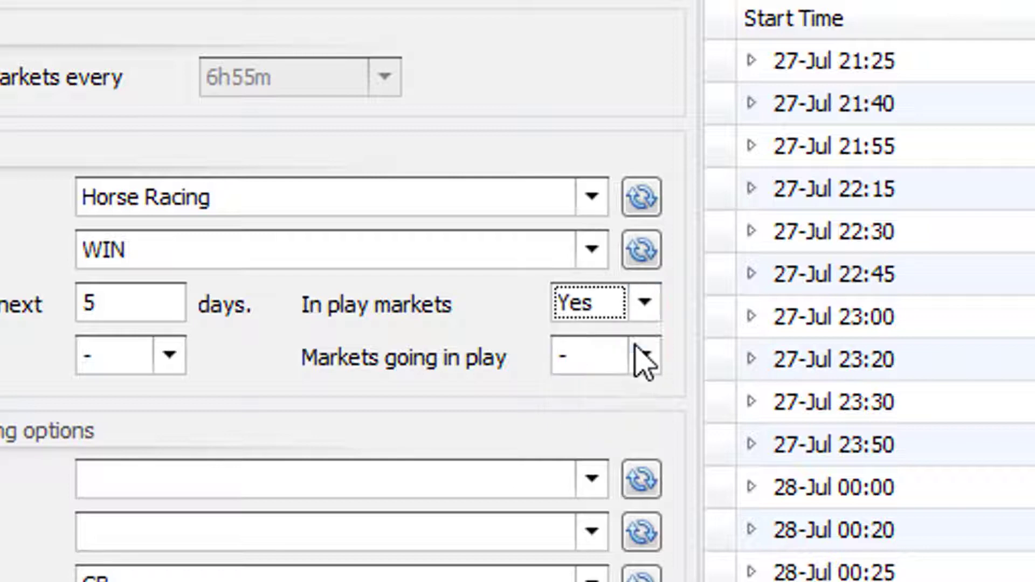
pyautogui.click(653, 302)
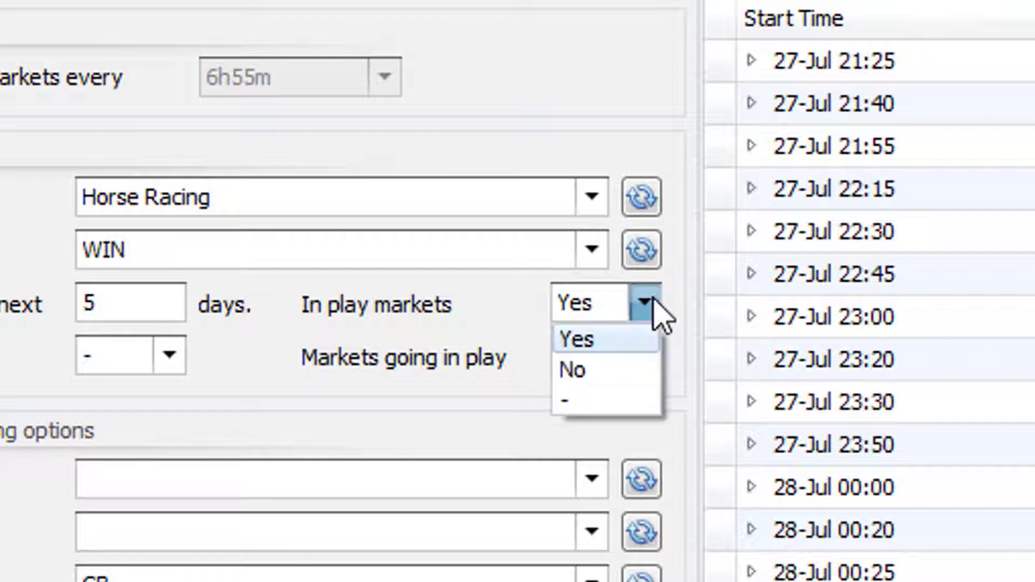
pyautogui.click(642, 387)
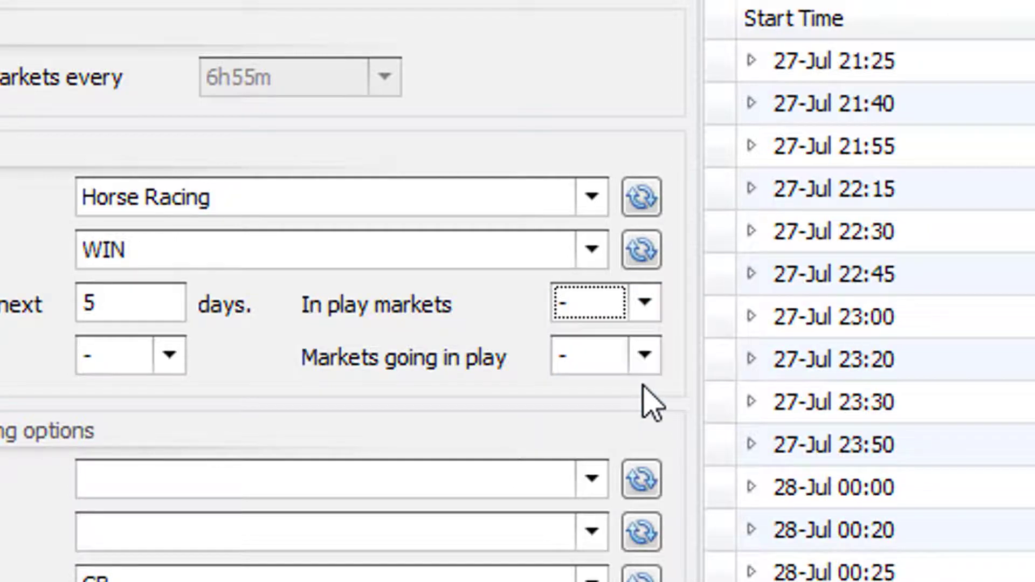
# Try the Yes filter for markets going in play and try out the BSP markets filter
pyautogui.click(646, 356)
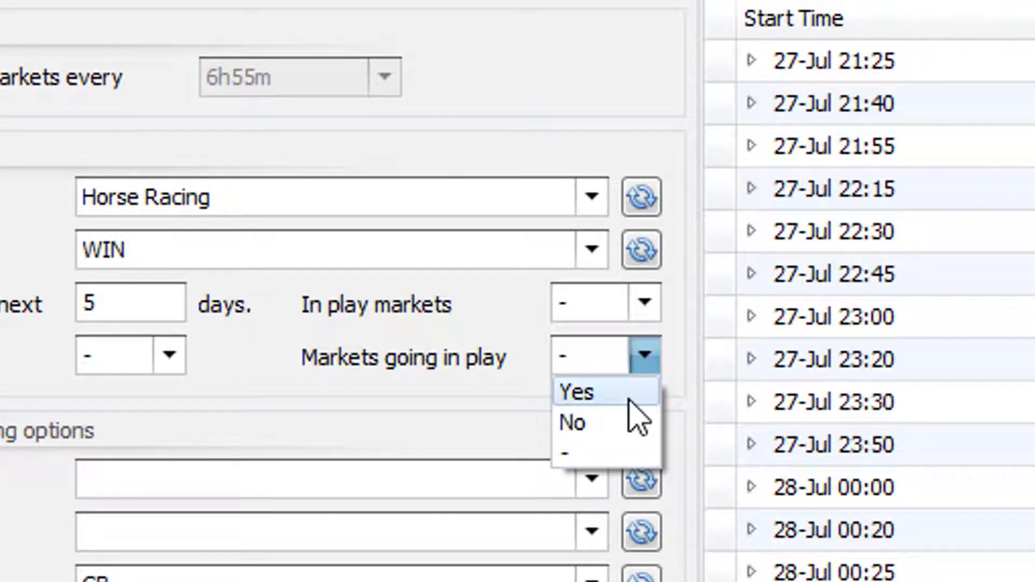
pyautogui.click(628, 399)
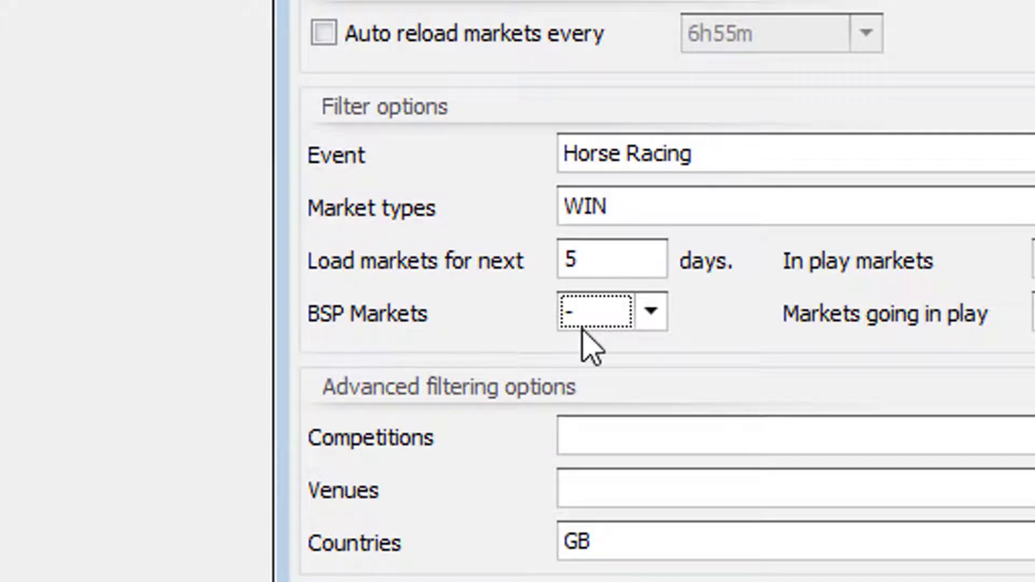
pyautogui.click(603, 325)
pyautogui.click(618, 349)
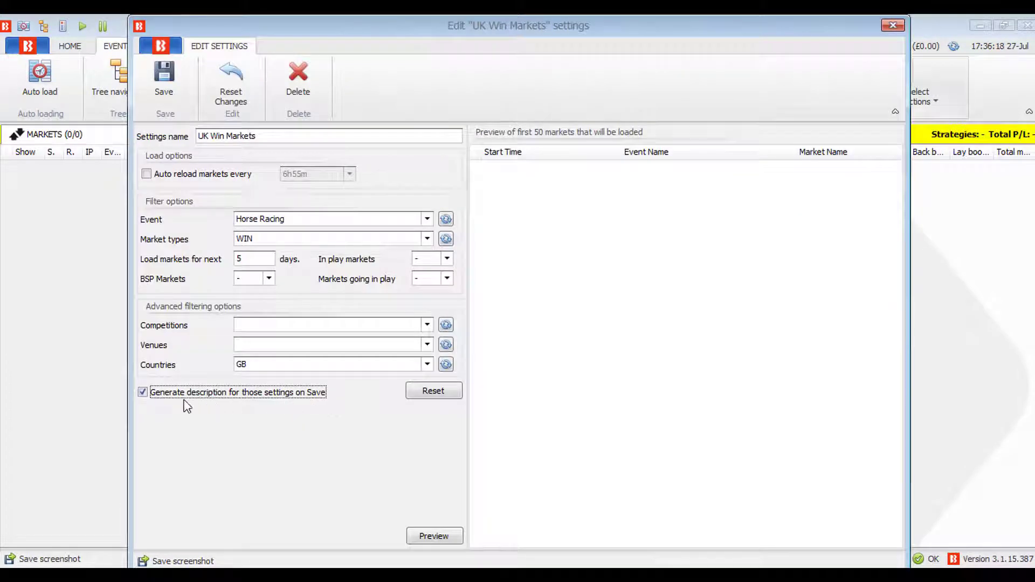
# Replace the automatic description with "UK Horse Racing Win Markets for next 1 day." and enable automatic reloading of markets
pyautogui.click(165, 394)
pyautogui.click(166, 413)
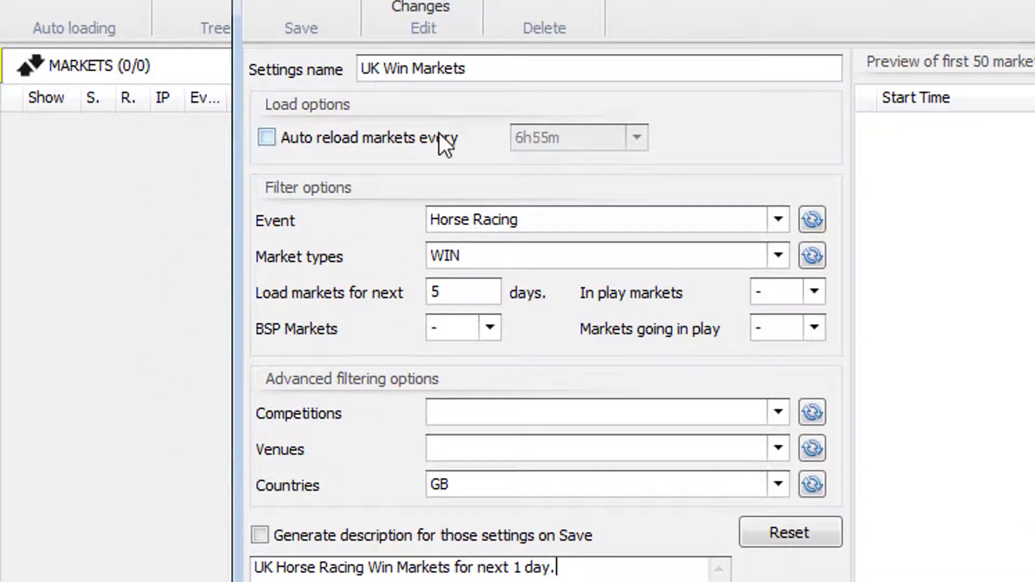
pyautogui.click(248, 173)
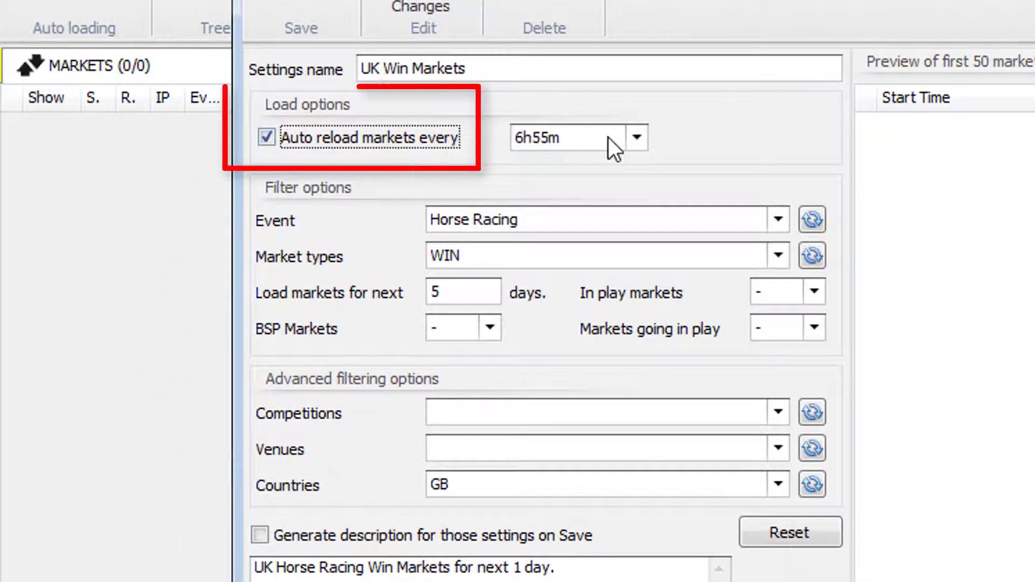
# Set the automatic market reload interval of the UK Win Markets setting to 6h0m
pyautogui.click(636, 138)
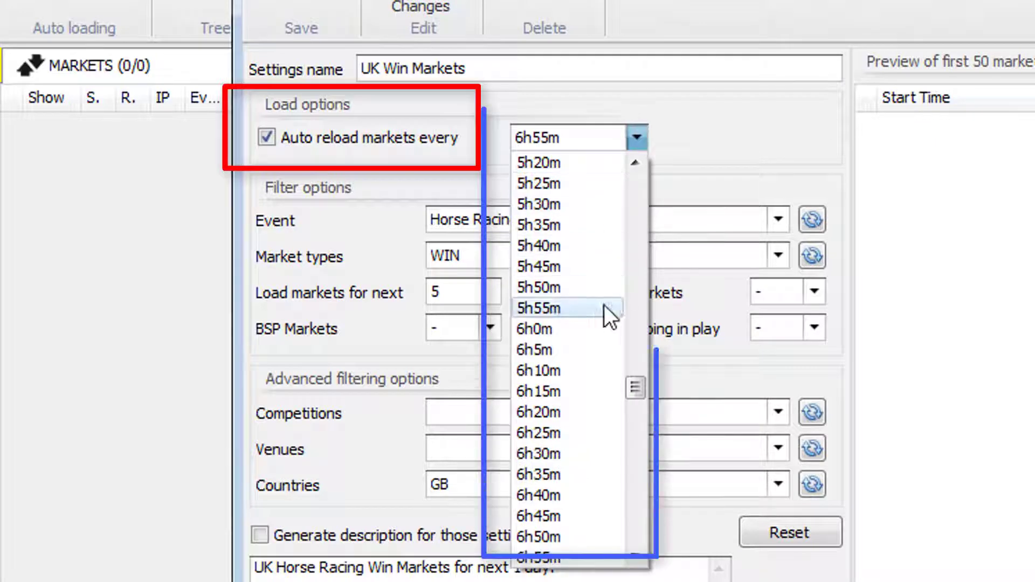
pyautogui.scroll(-1, 596, 493)
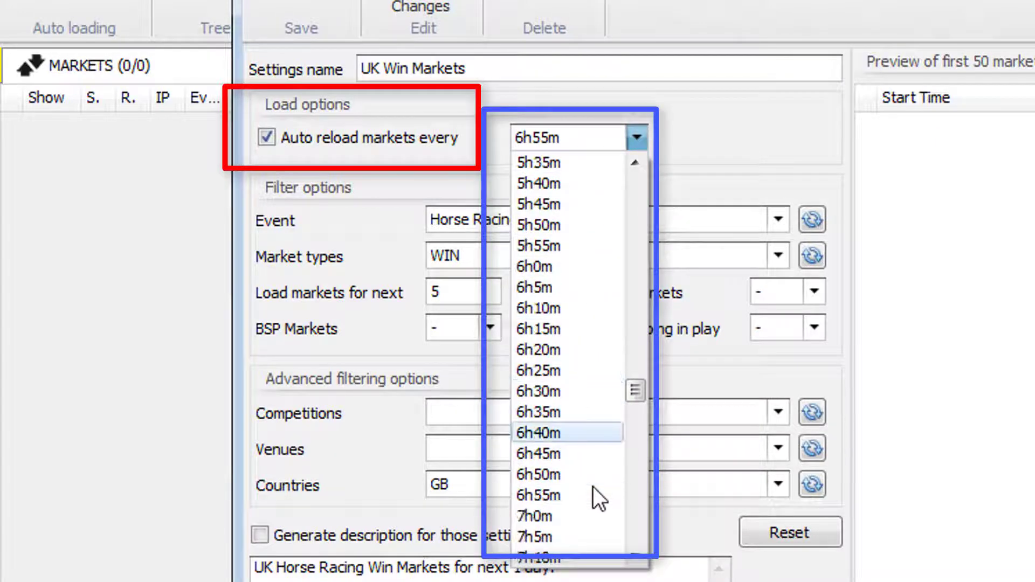
pyautogui.scroll(3, 593, 487)
pyautogui.click(589, 454)
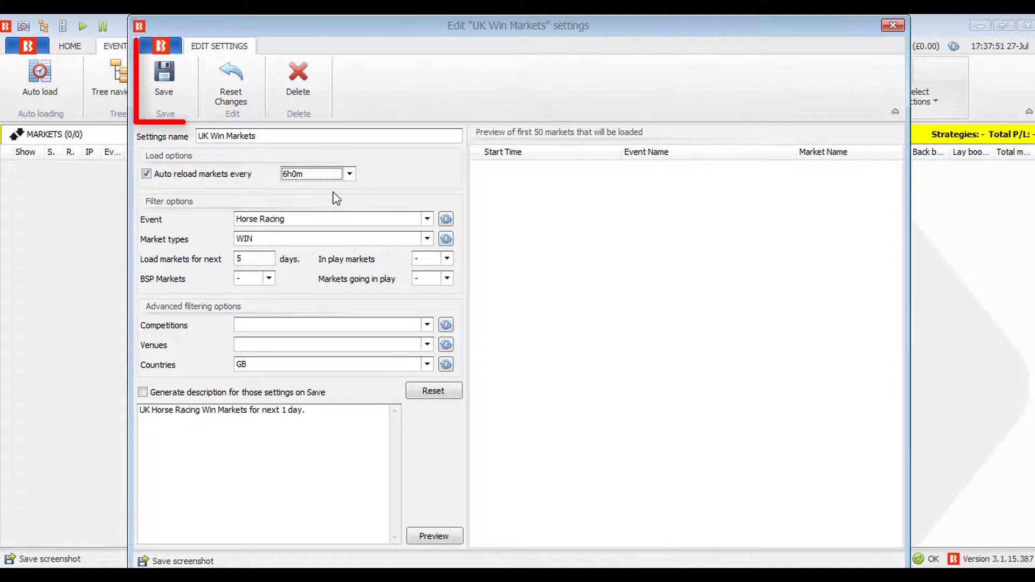
# Save the edited UK Win Markets setting and save the auto load settings list
pyautogui.click(172, 89)
pyautogui.click(257, 100)
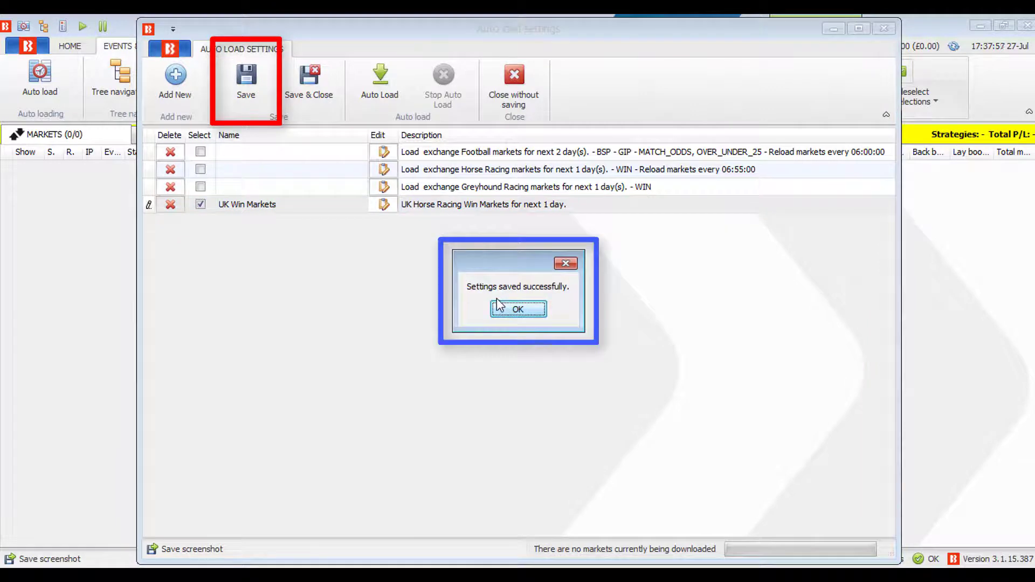
pyautogui.click(512, 316)
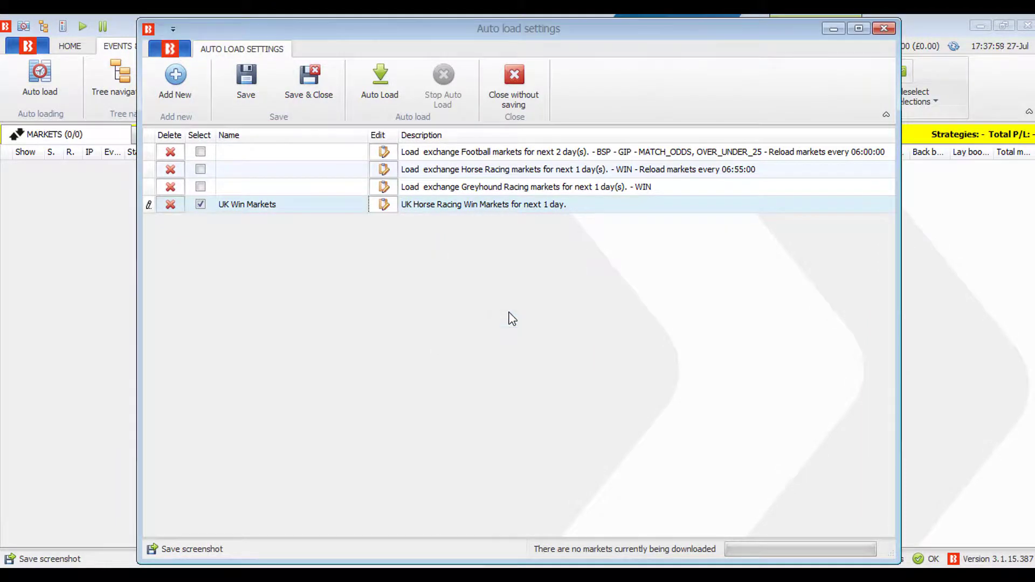
# Auto load markets with the selected UK Win Markets setting and close the auto load settings
pyautogui.click(400, 93)
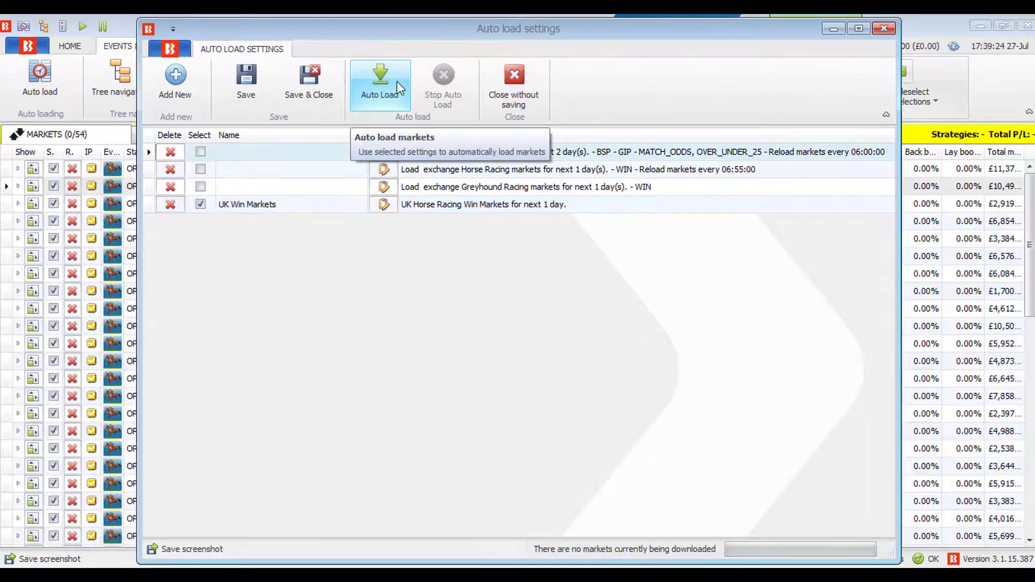
pyautogui.click(884, 28)
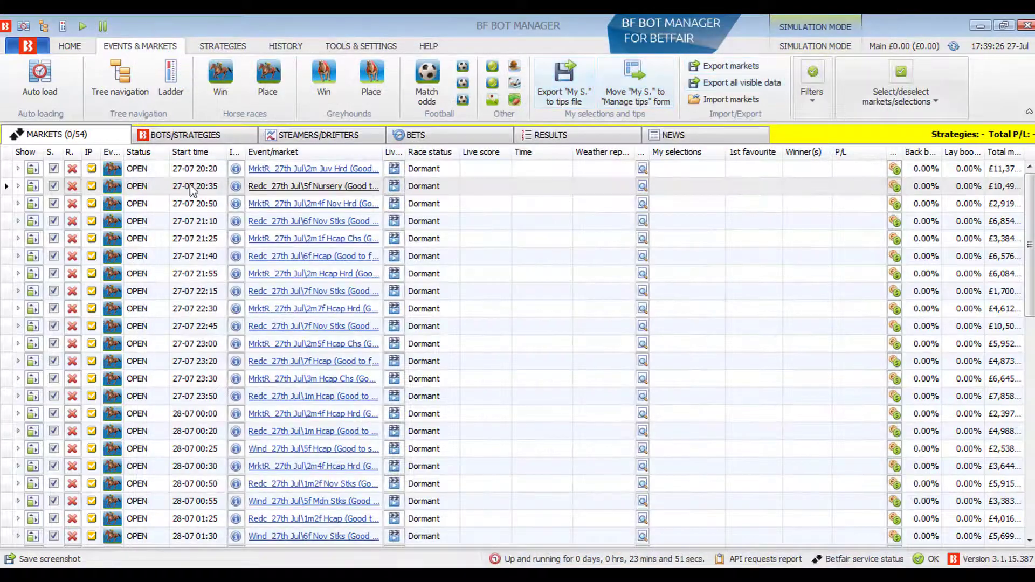